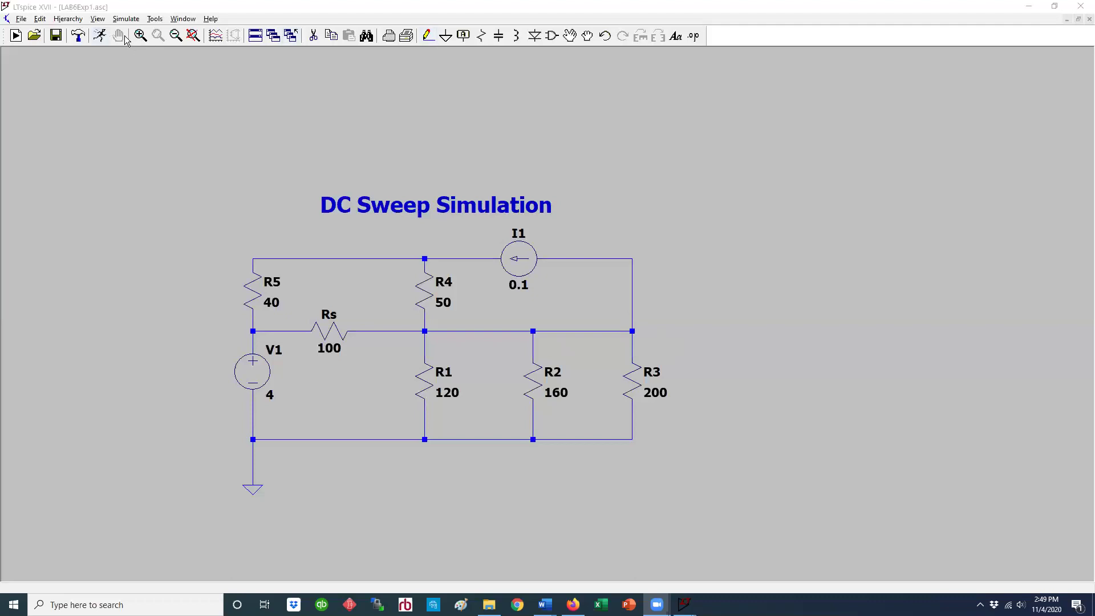
# Step: Open the Edit Simulation Command dialog and switch it to the DC sweep tab
pyautogui.click(151, 64)
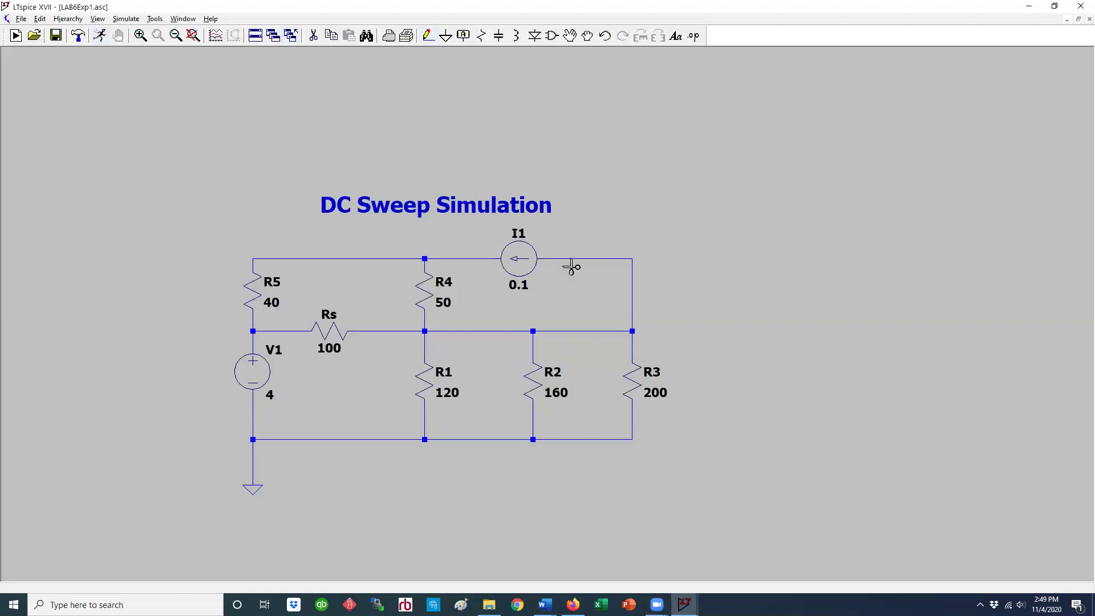
pyautogui.click(270, 392)
pyautogui.click(100, 38)
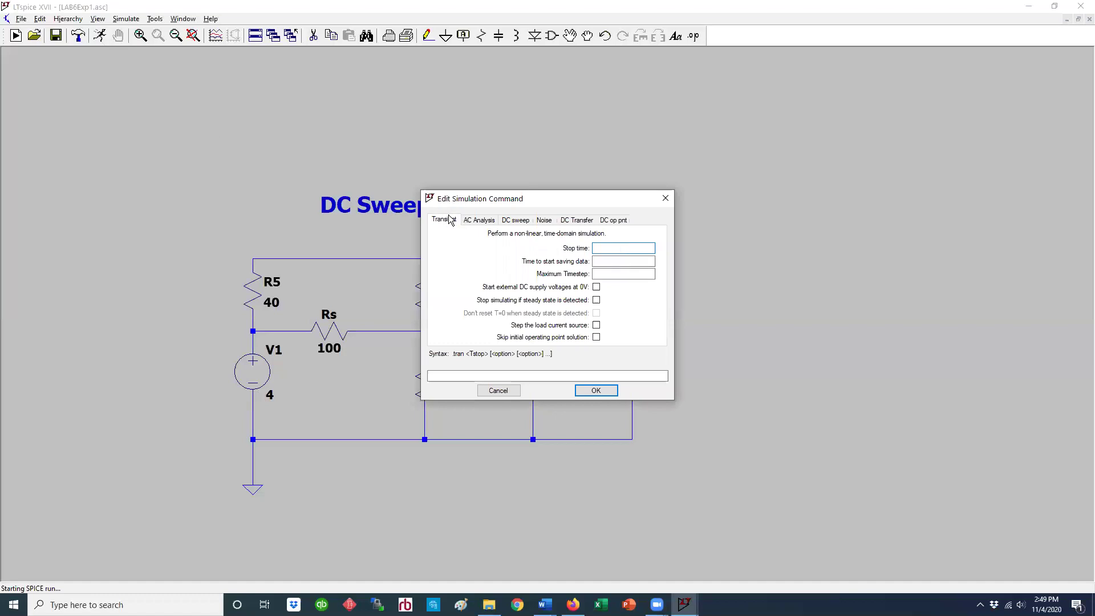
pyautogui.click(616, 223)
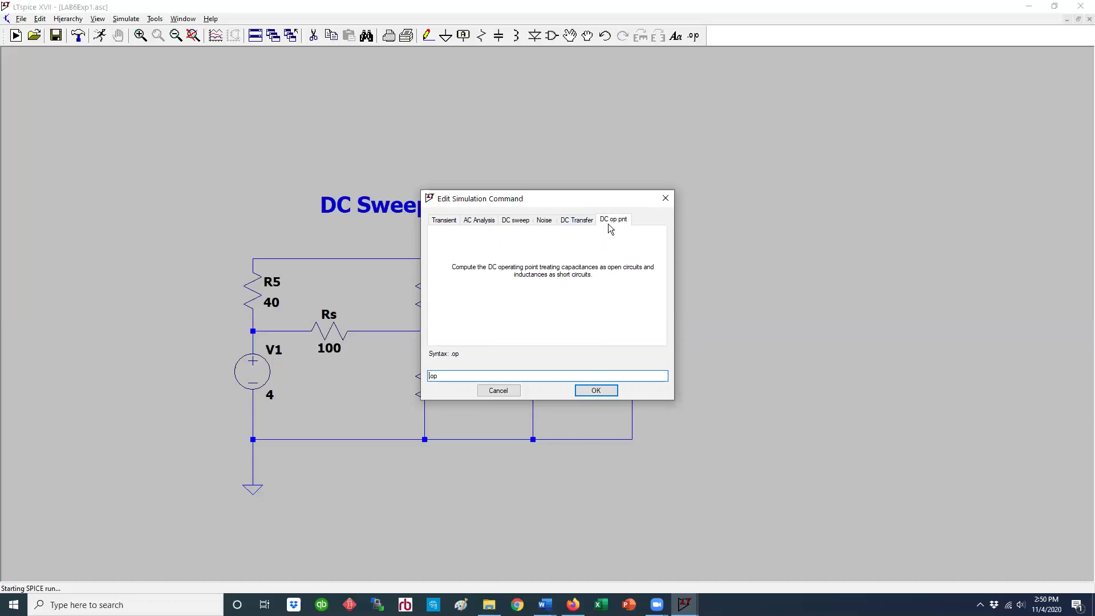
pyautogui.click(522, 225)
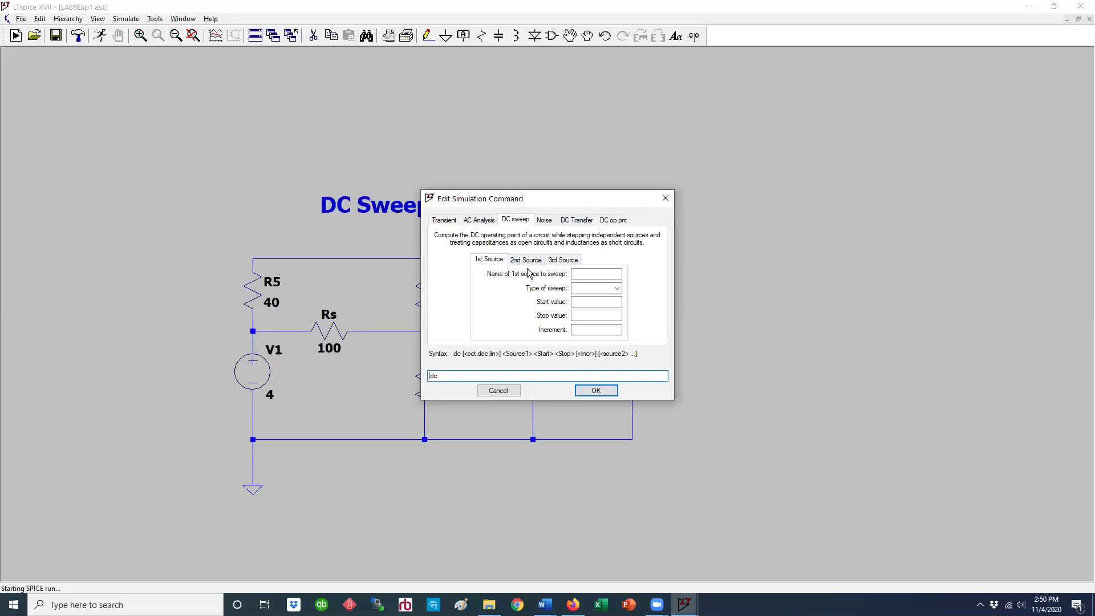
# Step: Make V1 the 1st source to sweep, with Linear as the sweep type
pyautogui.click(587, 269)
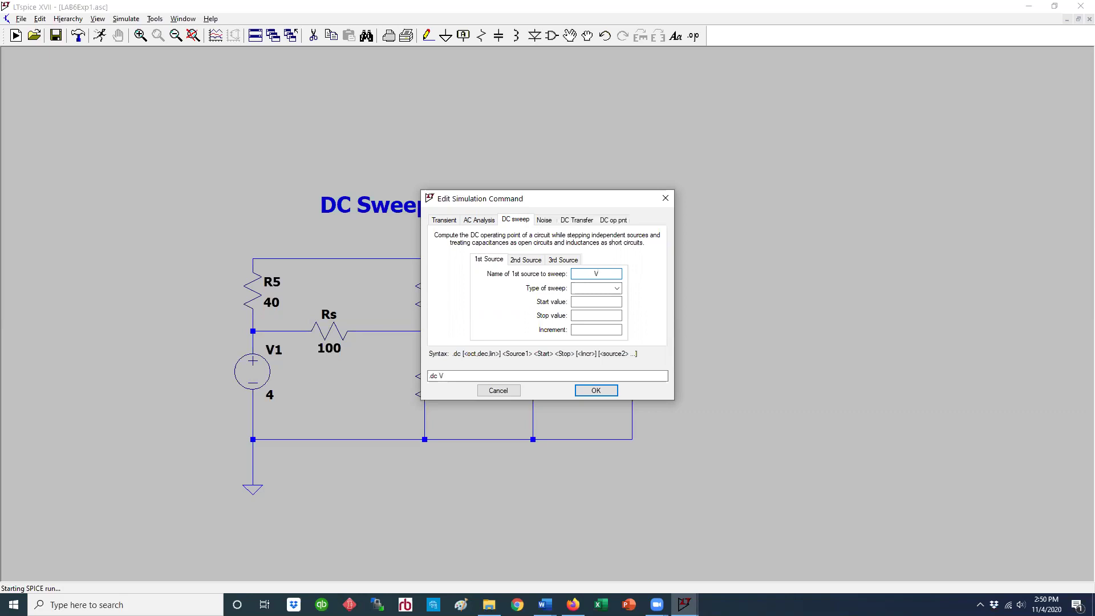
pyautogui.write('1')
pyautogui.click(597, 289)
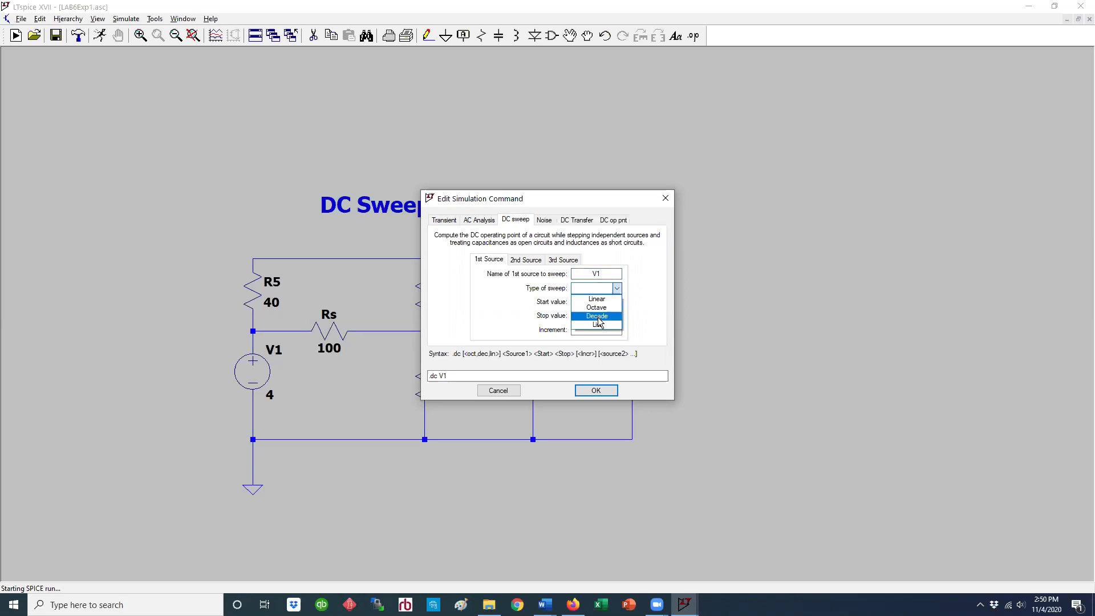
pyautogui.click(597, 325)
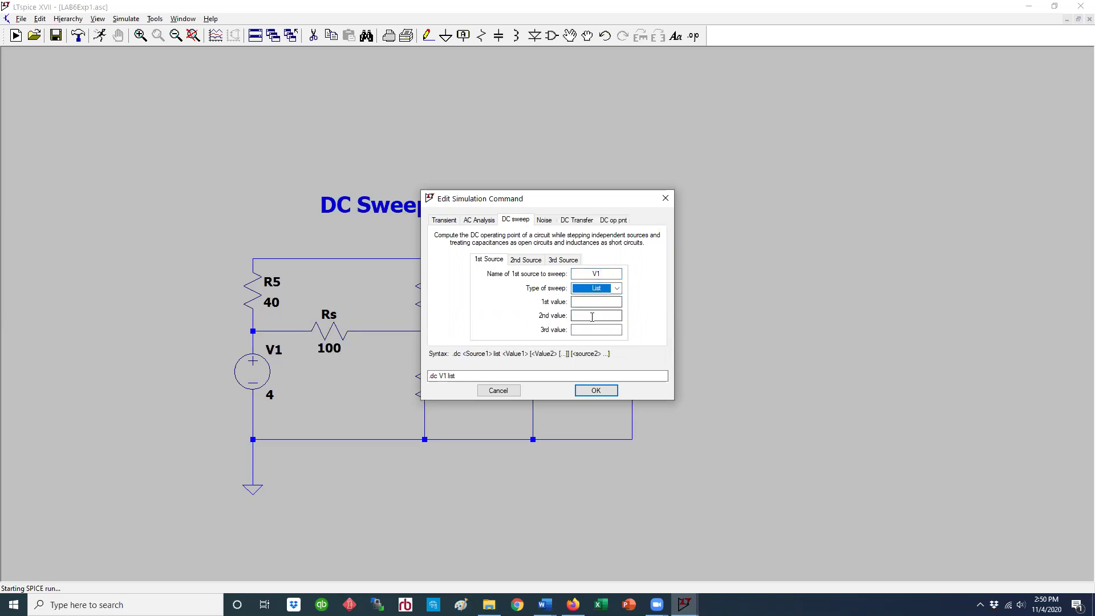
pyautogui.click(616, 288)
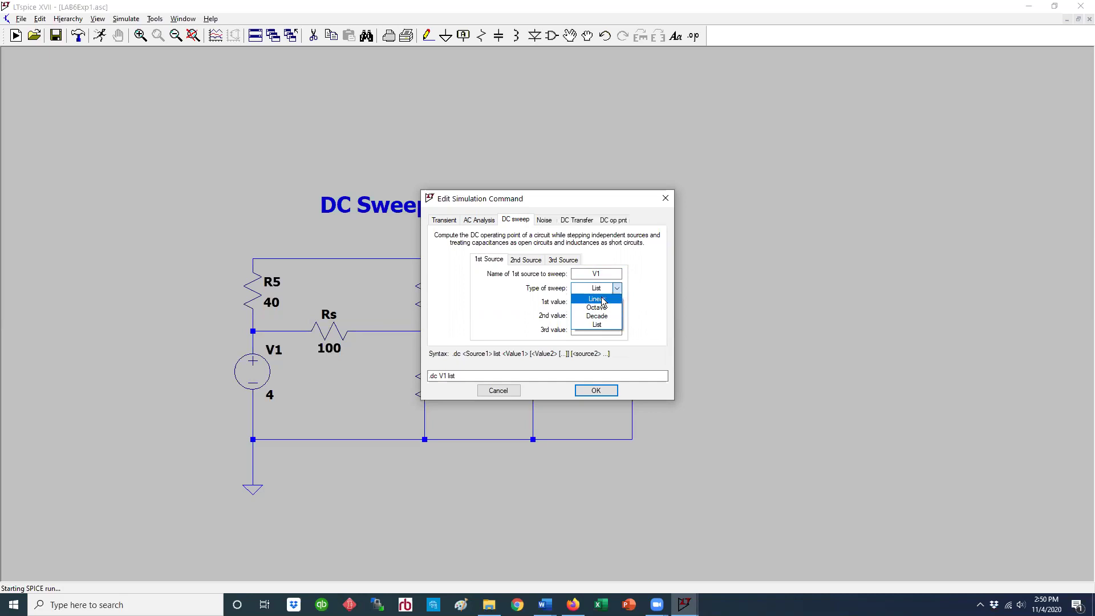
pyautogui.click(601, 299)
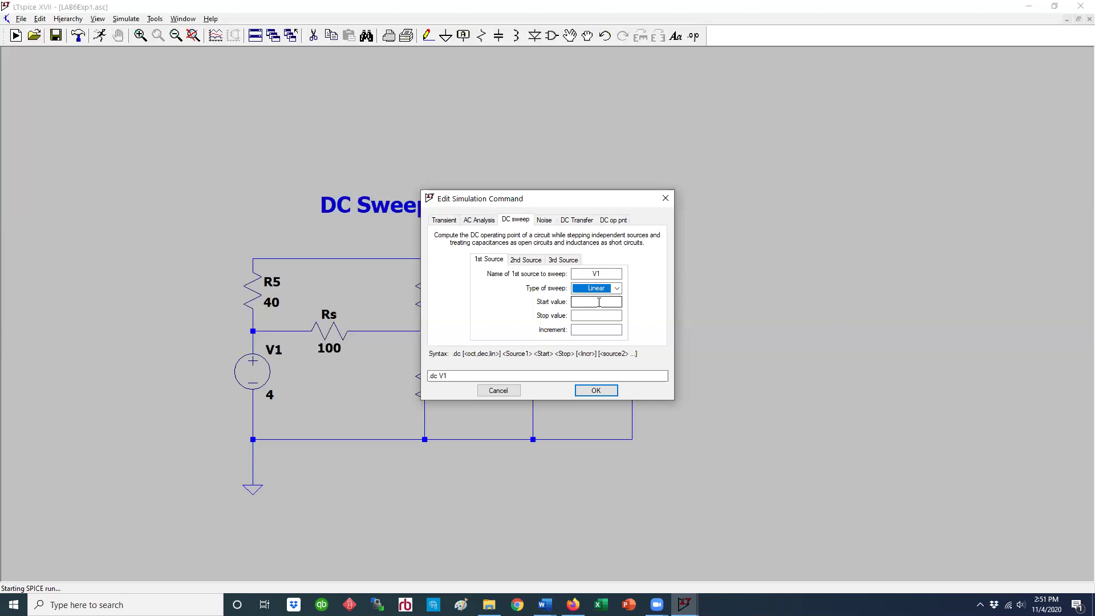
# Step: Enter start value 1, stop value 20 and increment 0.1, giving .dc V1 1 20 0.1
pyautogui.click(598, 302)
pyautogui.write('1')
pyautogui.click(595, 316)
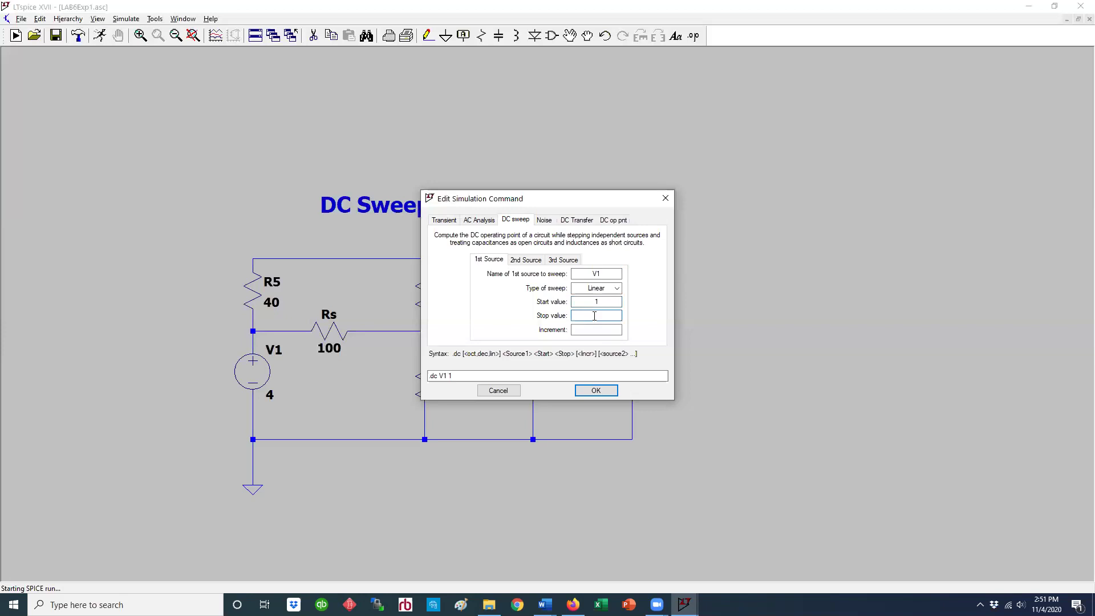
pyautogui.write('20 ')
pyautogui.write('0.1')
pyautogui.click(429, 376)
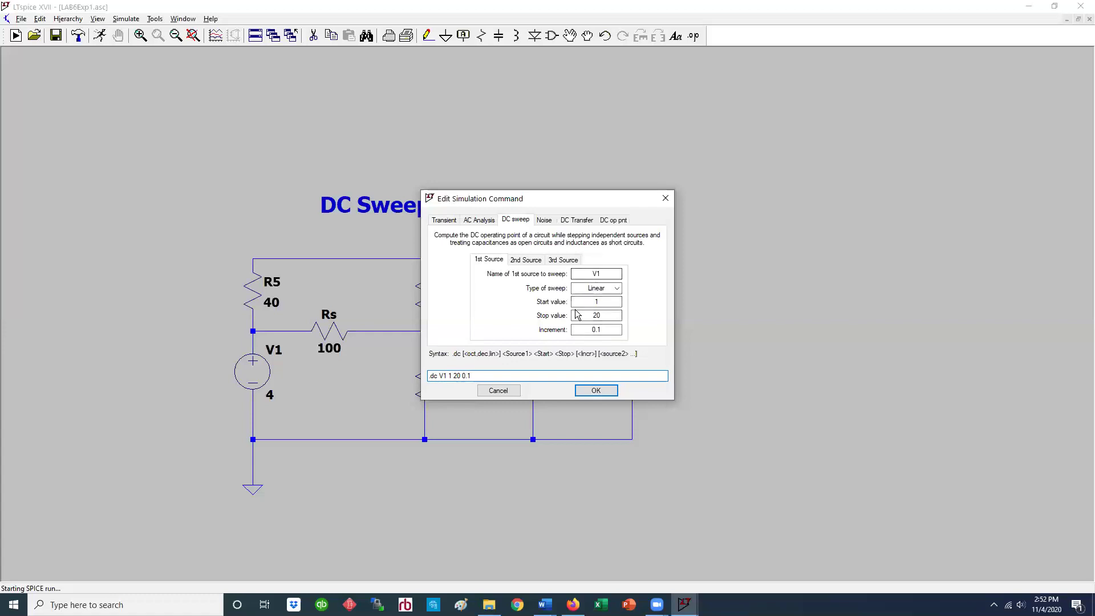
# Step: Check the 2nd and 3rd source tabs, then accept the .dc V1 1 20 0.1 sweep and run it
pyautogui.click(534, 262)
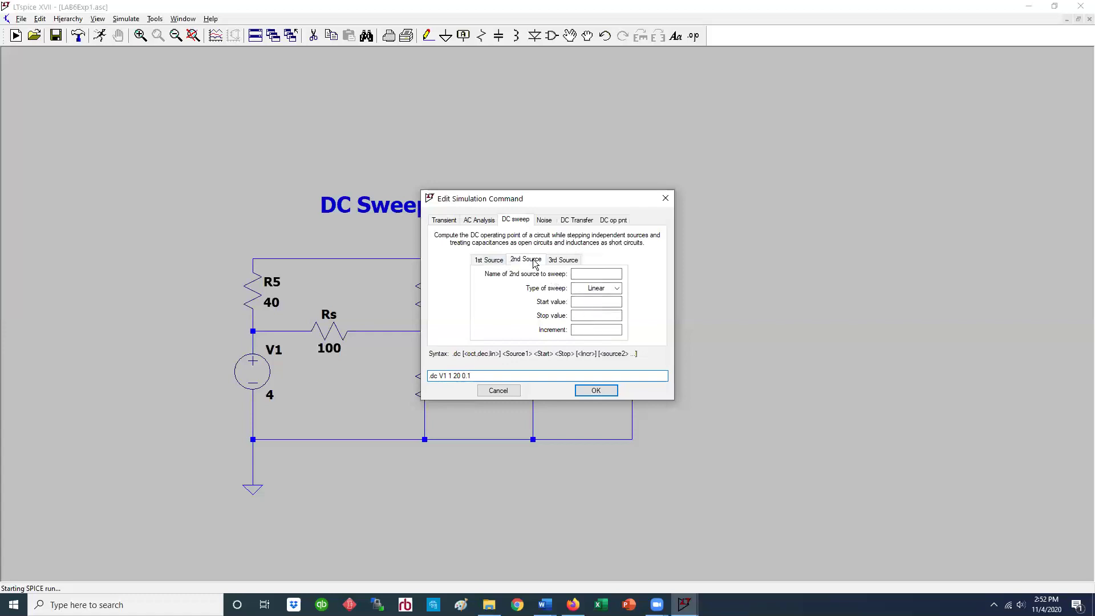
pyautogui.click(551, 265)
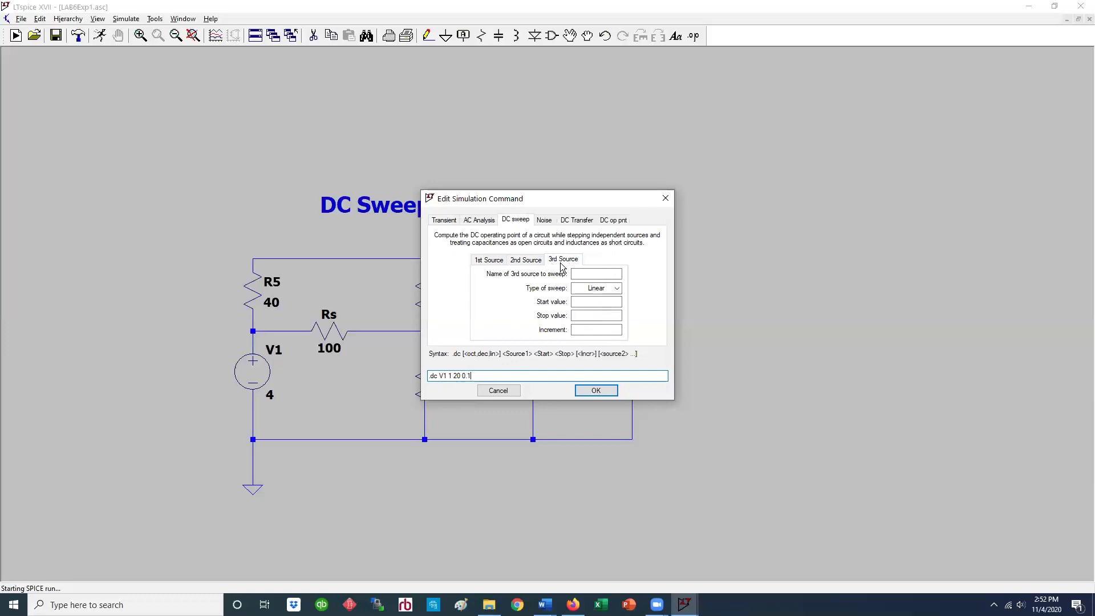
pyautogui.click(522, 262)
pyautogui.press('Left')
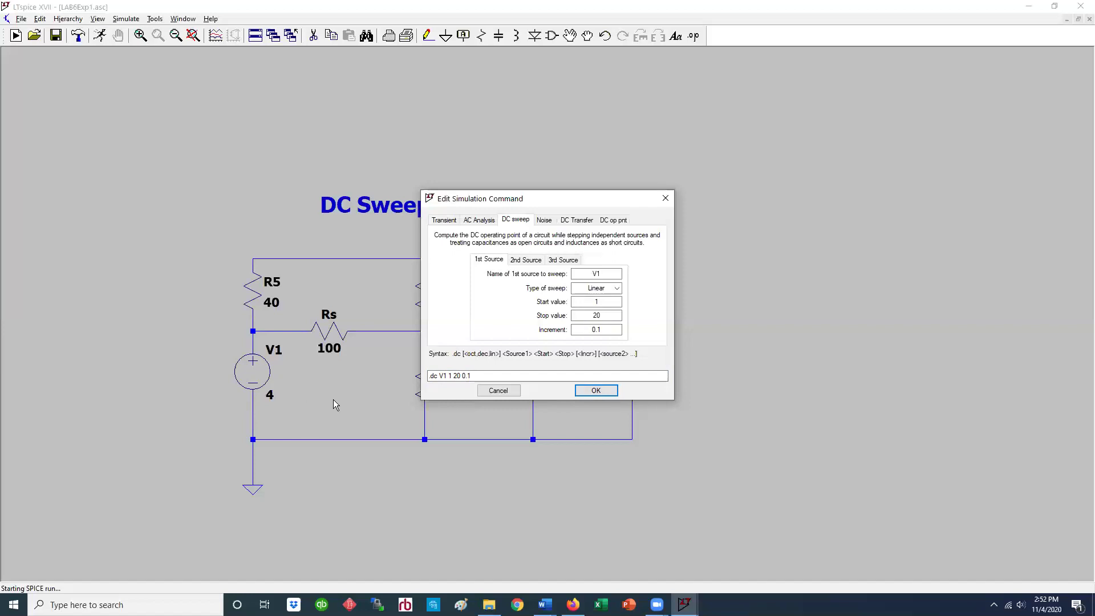
pyautogui.click(596, 391)
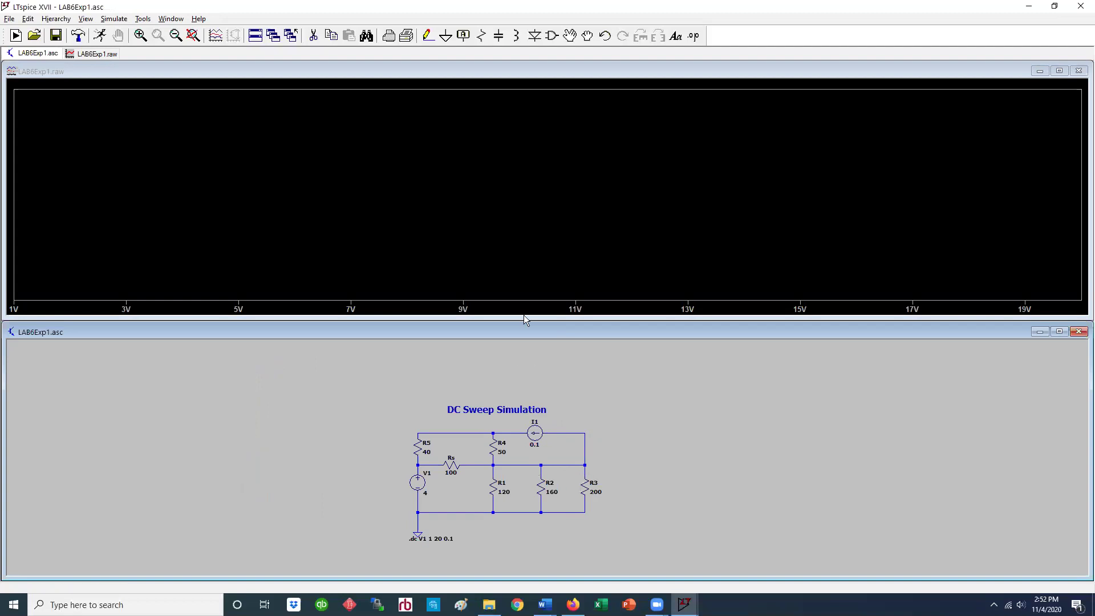
# Step: Add the I(R2) trace to the waveform pane
pyautogui.rightClick(519, 212)
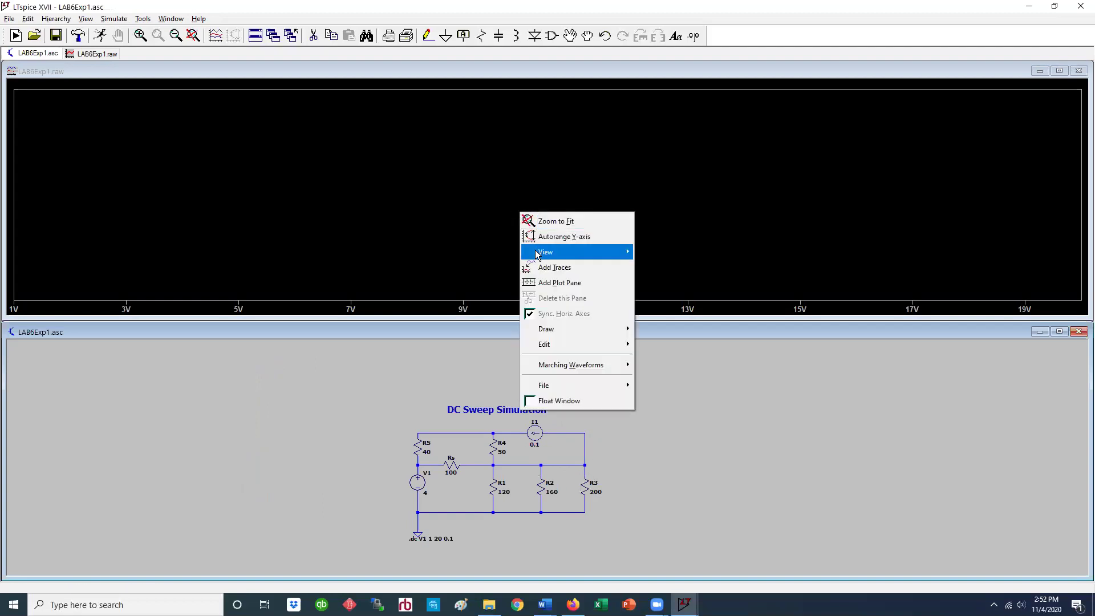
pyautogui.click(541, 267)
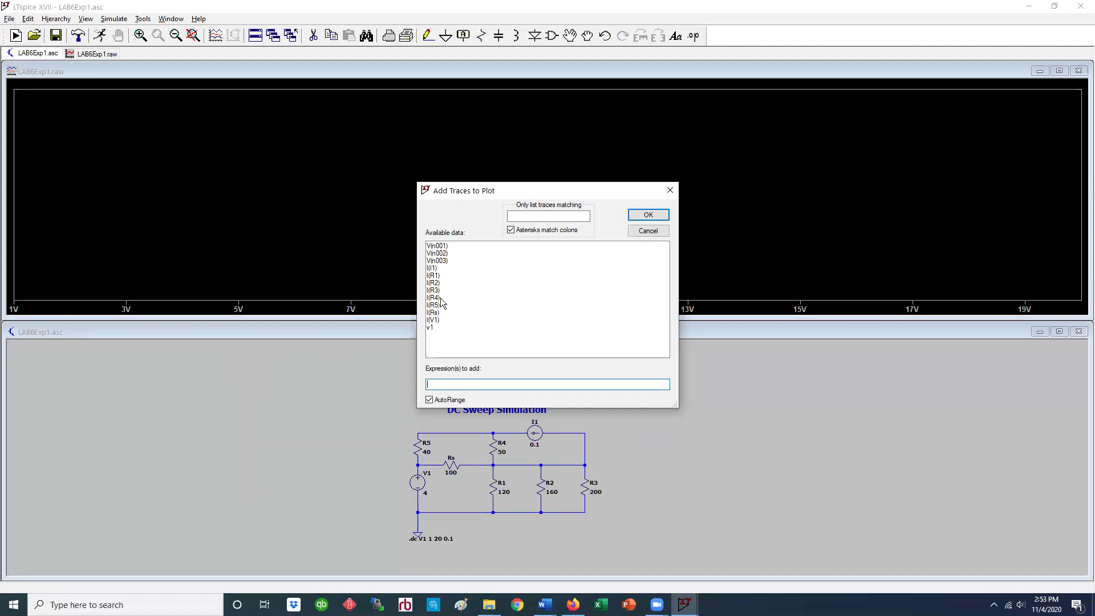
pyautogui.click(432, 283)
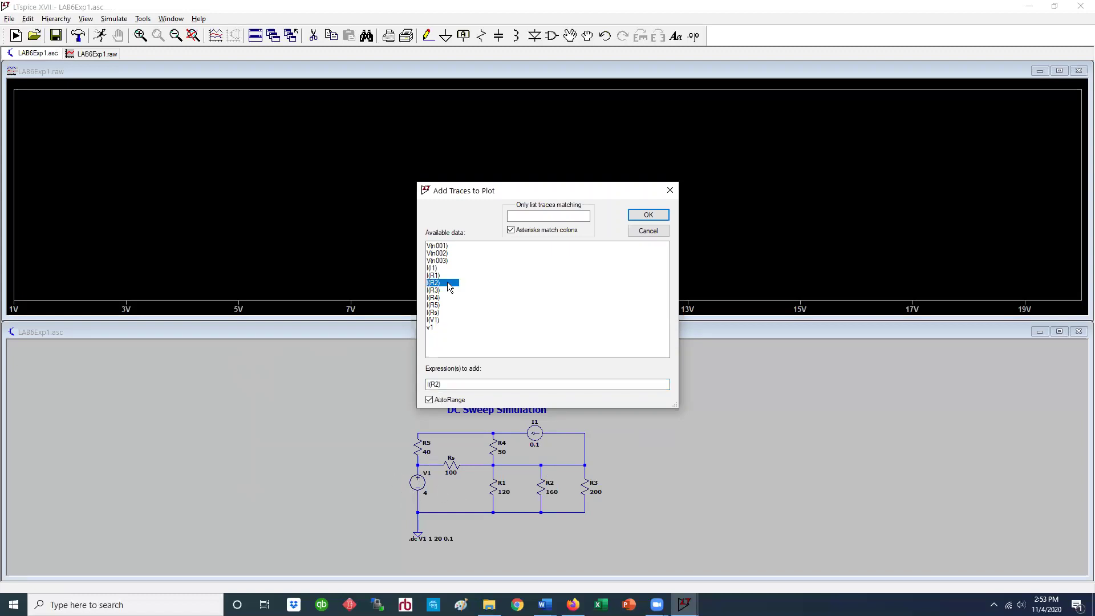
pyautogui.click(656, 217)
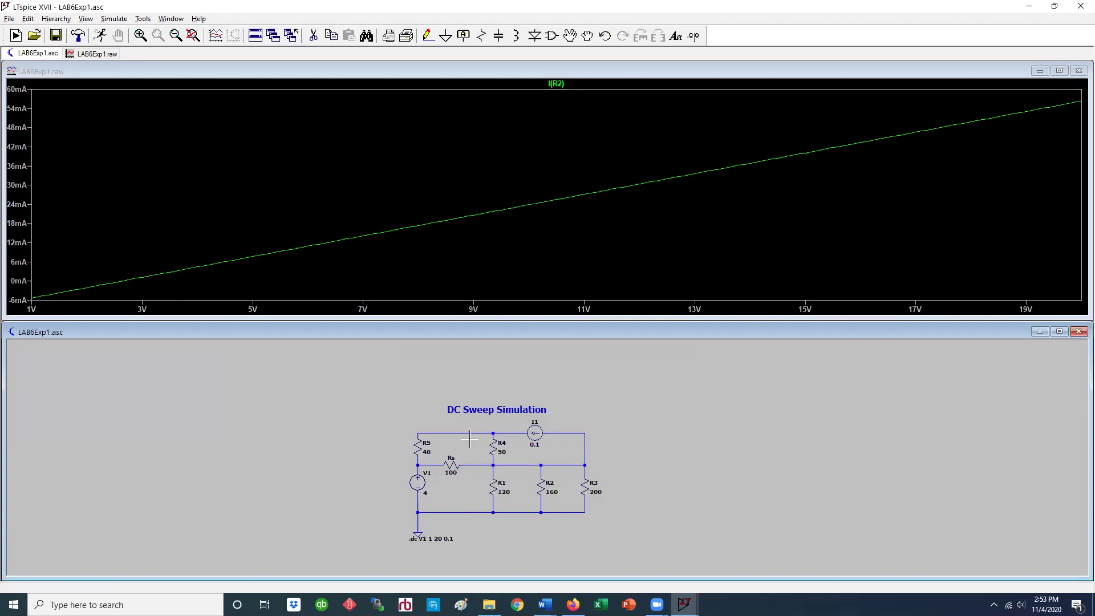
# Step: Add I(R5) as a second trace alongside I(R2)
pyautogui.rightClick(569, 244)
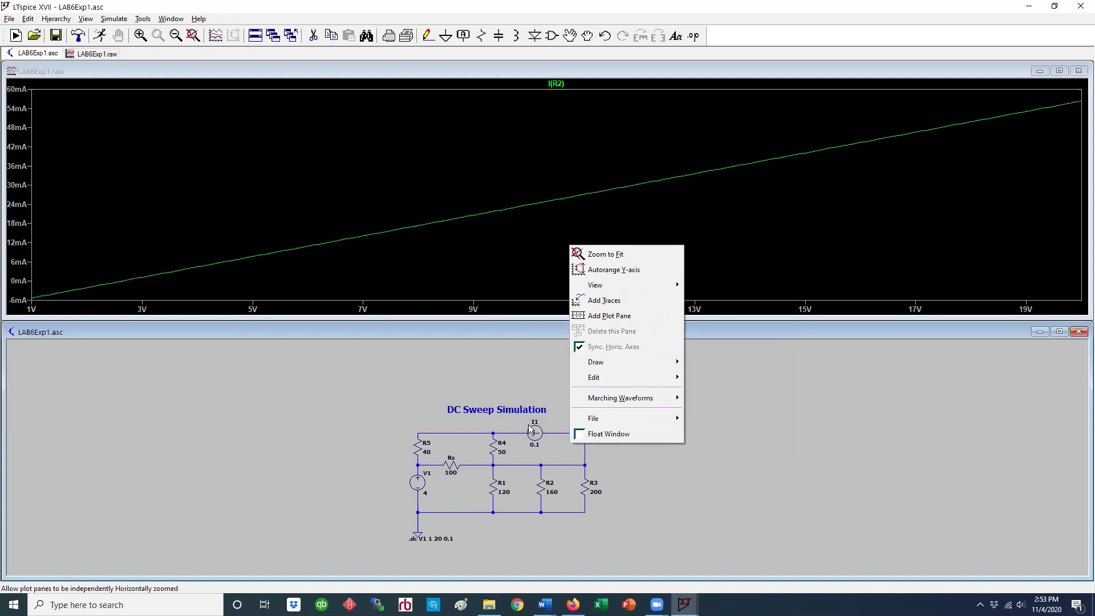
pyautogui.click(612, 301)
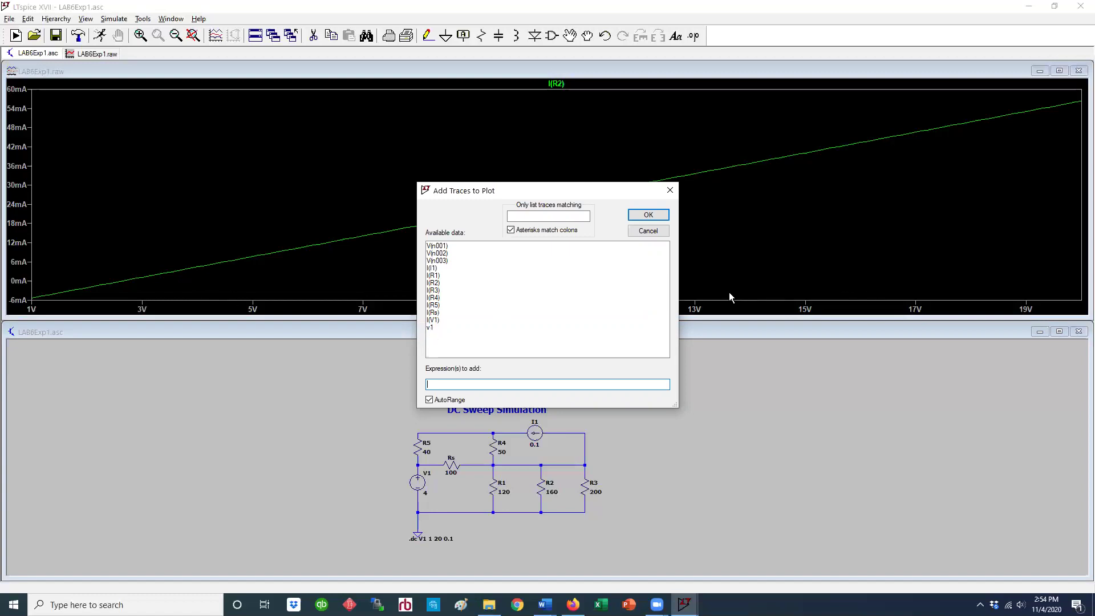
pyautogui.click(435, 305)
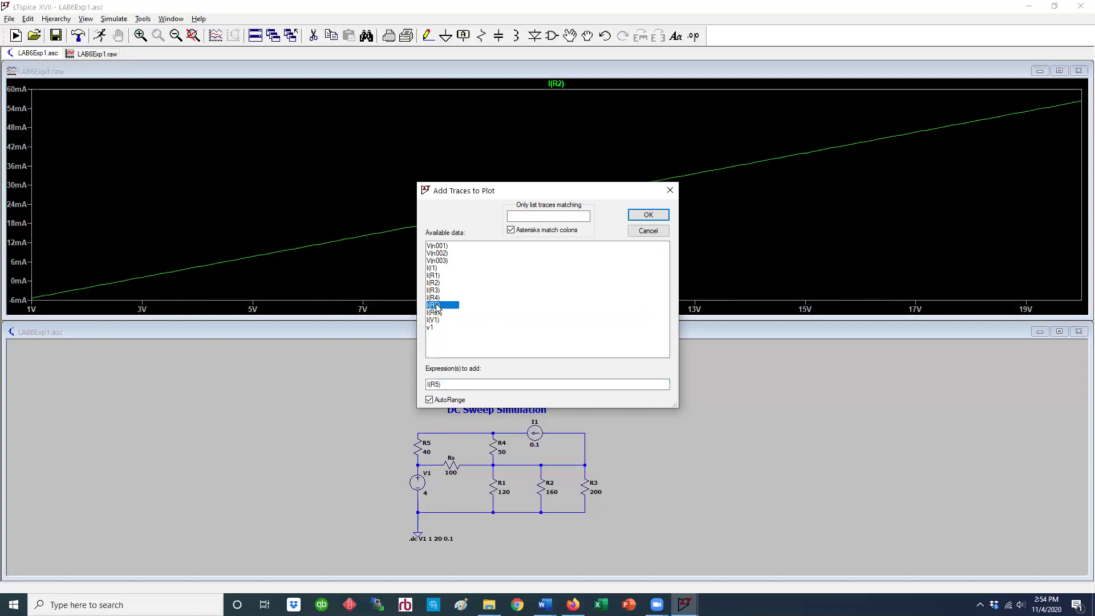
pyautogui.click(656, 219)
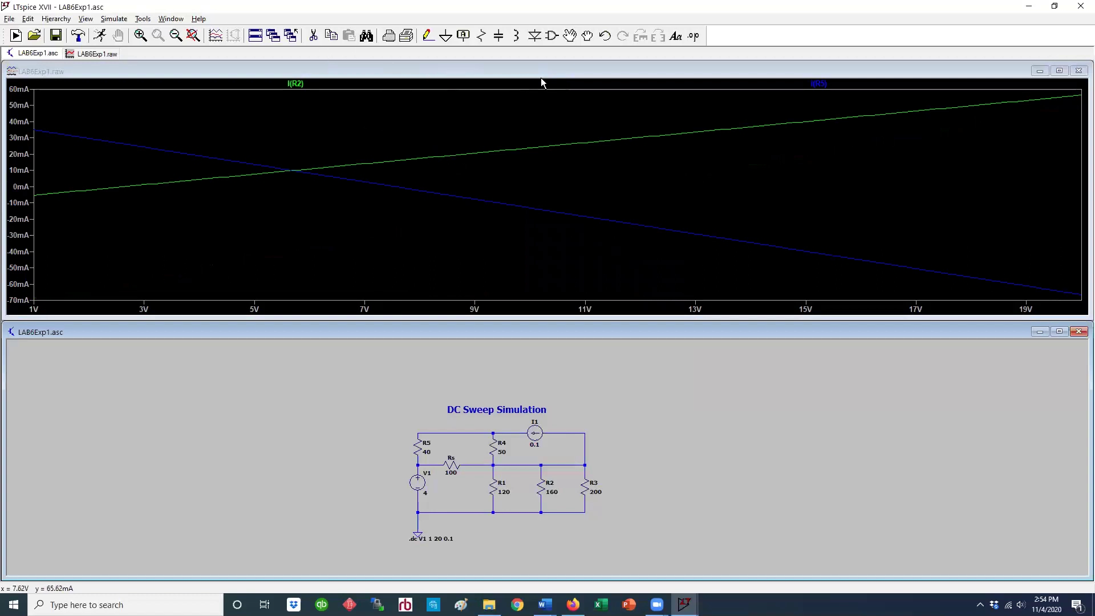
# Step: Add the expression v1*I(V1) as a third trace plotting V1's power
pyautogui.rightClick(577, 187)
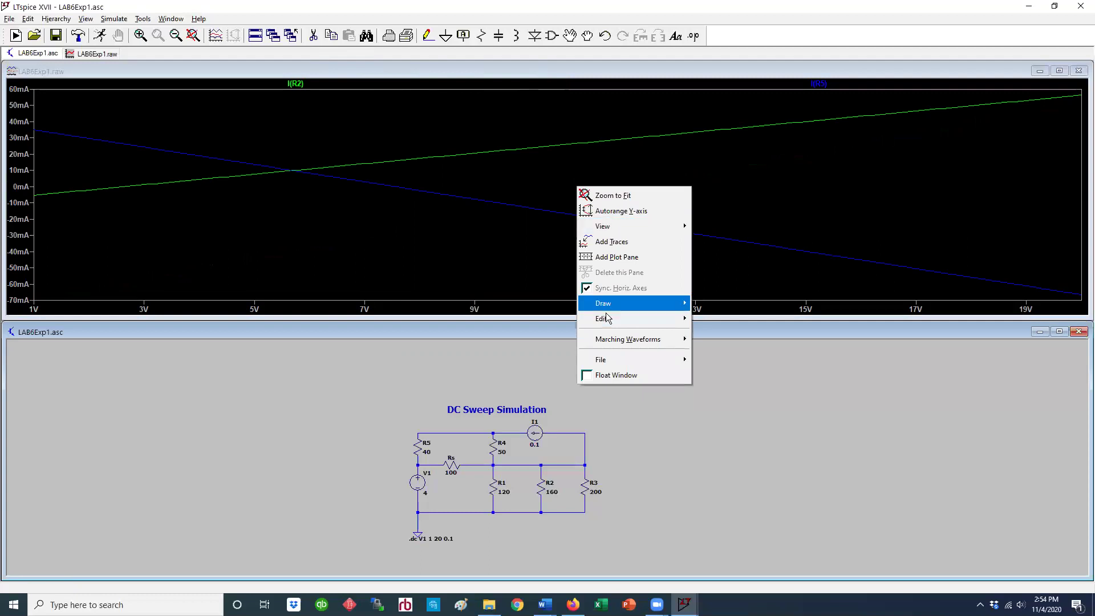
pyautogui.click(626, 242)
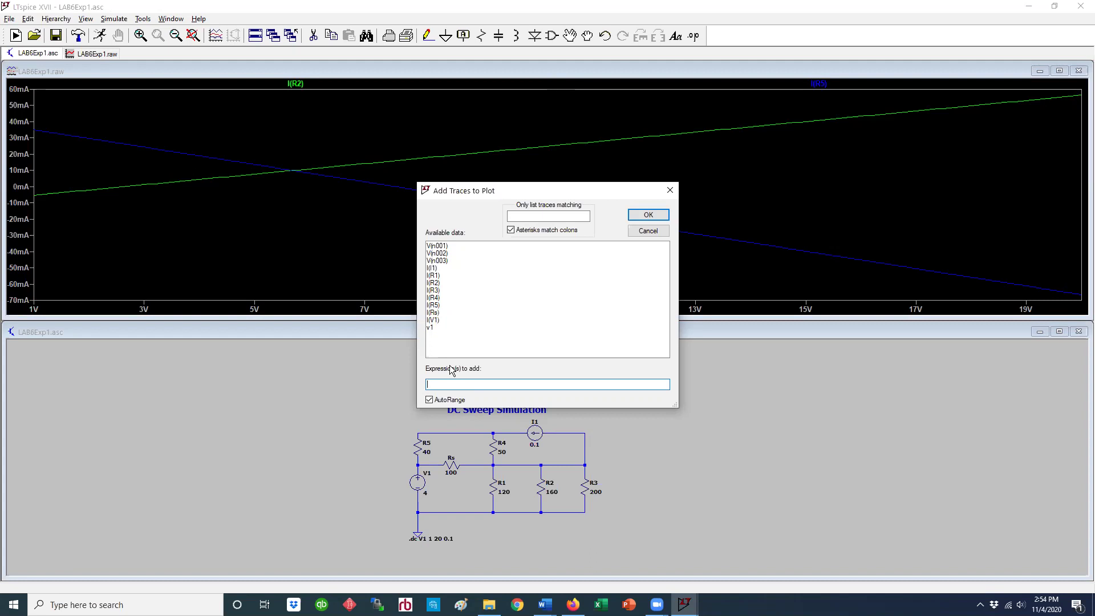
pyautogui.write('V')
pyautogui.press('BackSpace')
pyautogui.press('BackSpace')
pyautogui.write('v1 * I(V1')
pyautogui.click(652, 214)
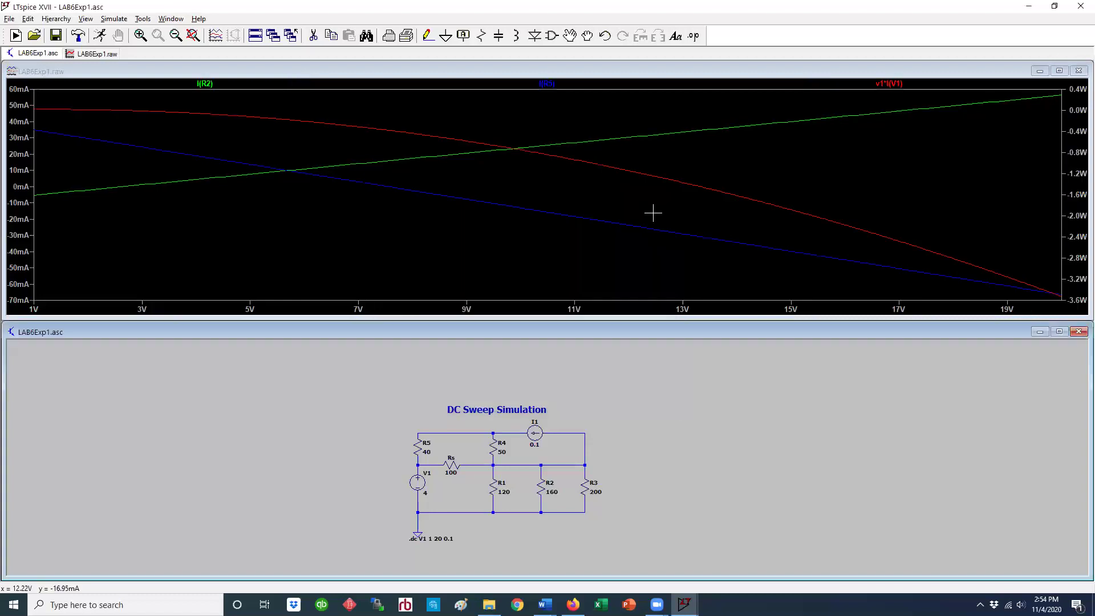